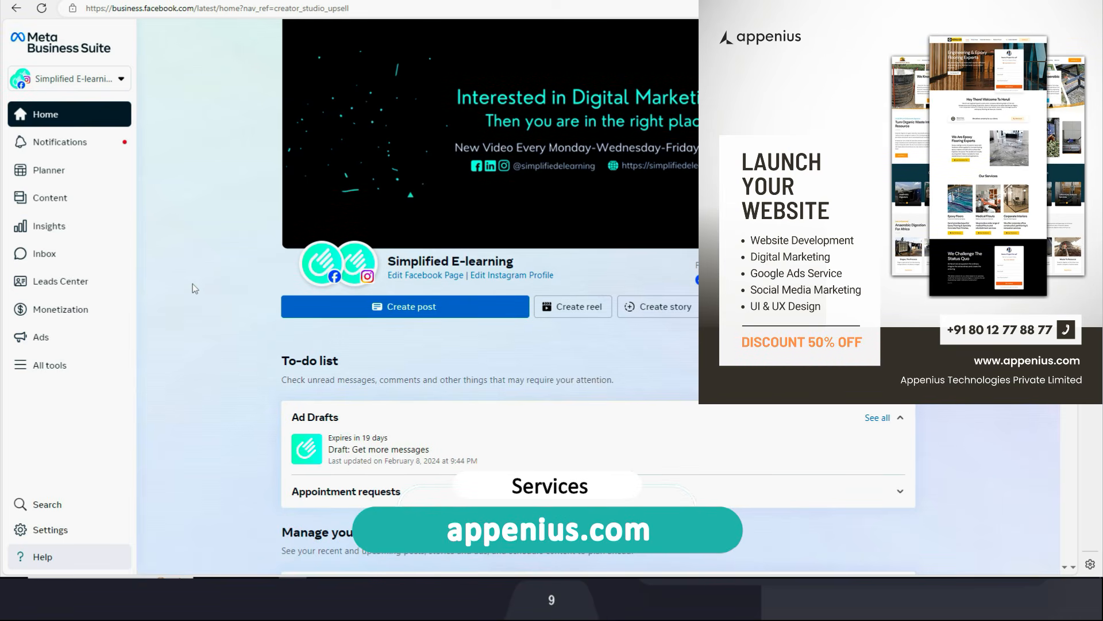
# Open Events Manager from the Advertise section of Business Suite's All tools list.
pyautogui.click(37, 370)
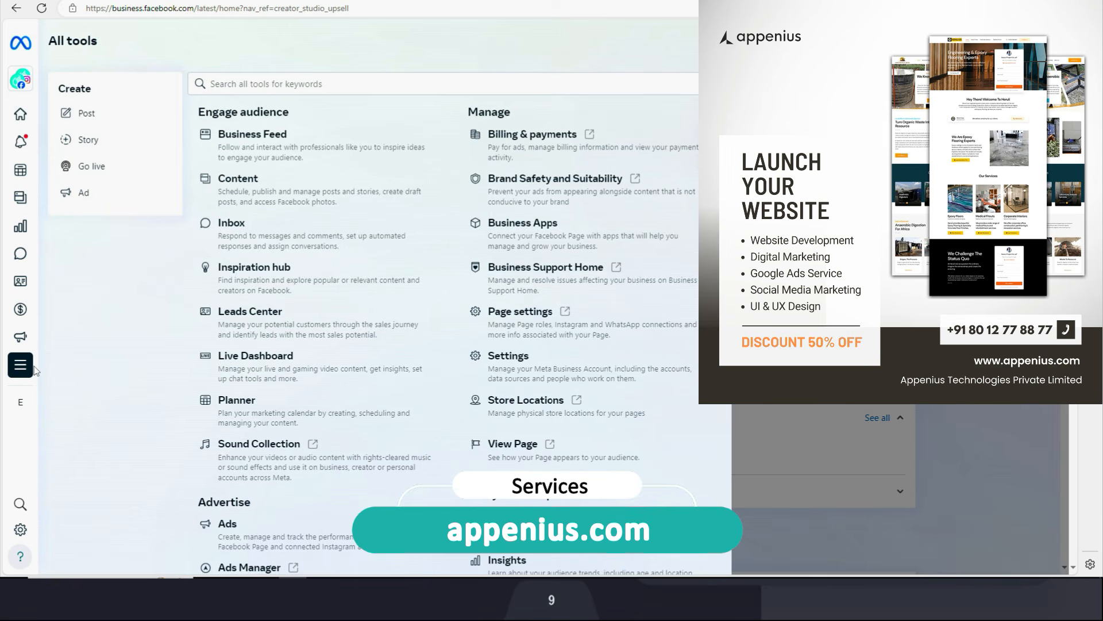
pyautogui.scroll(-3, 287, 421)
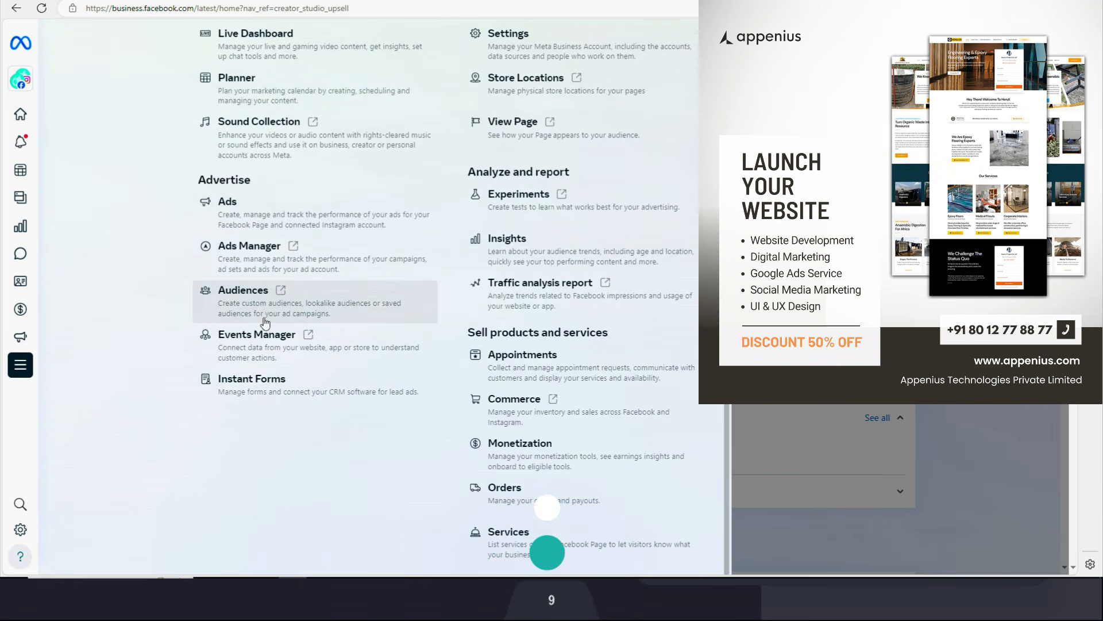
pyautogui.click(309, 342)
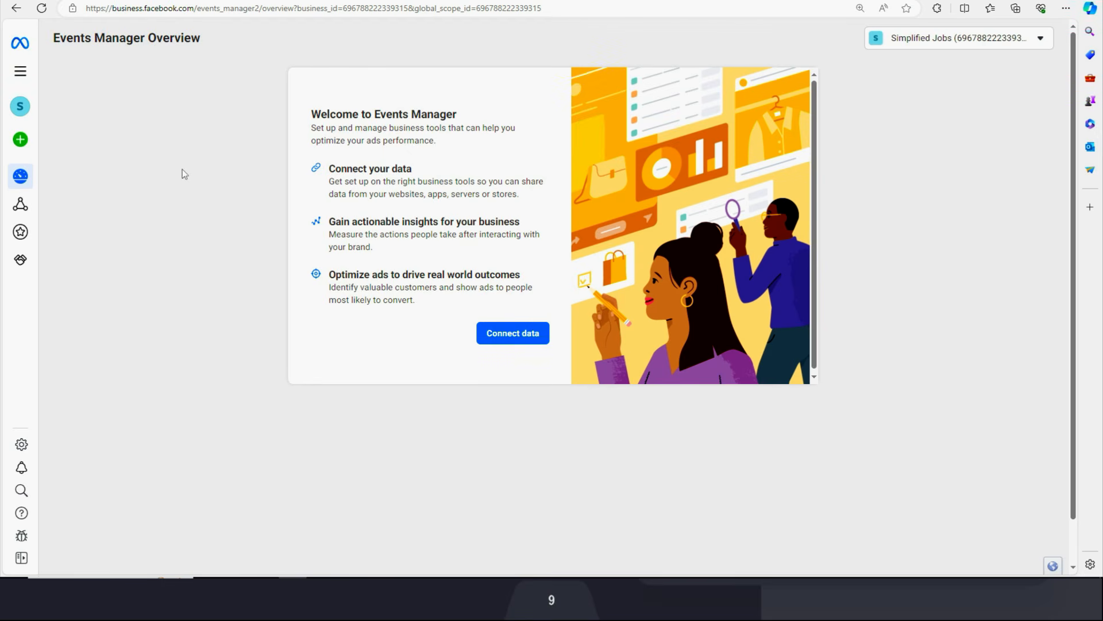
pyautogui.moveTo(27, 144)
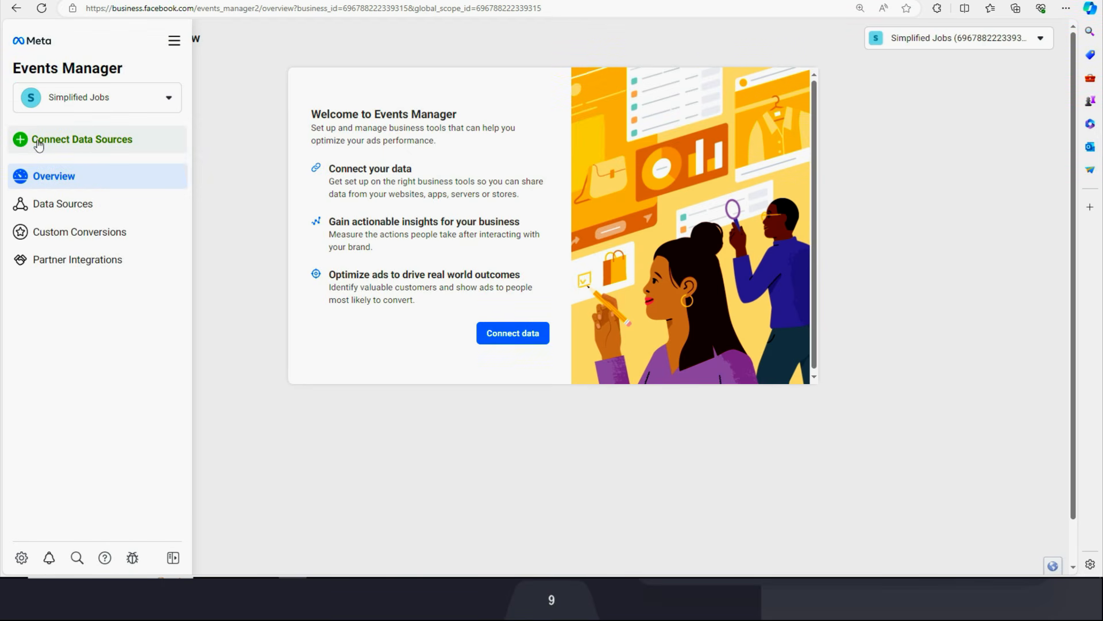
# Connect a new Web data source and create it as the dataset 'Simplified Jobs'.
pyautogui.click(38, 146)
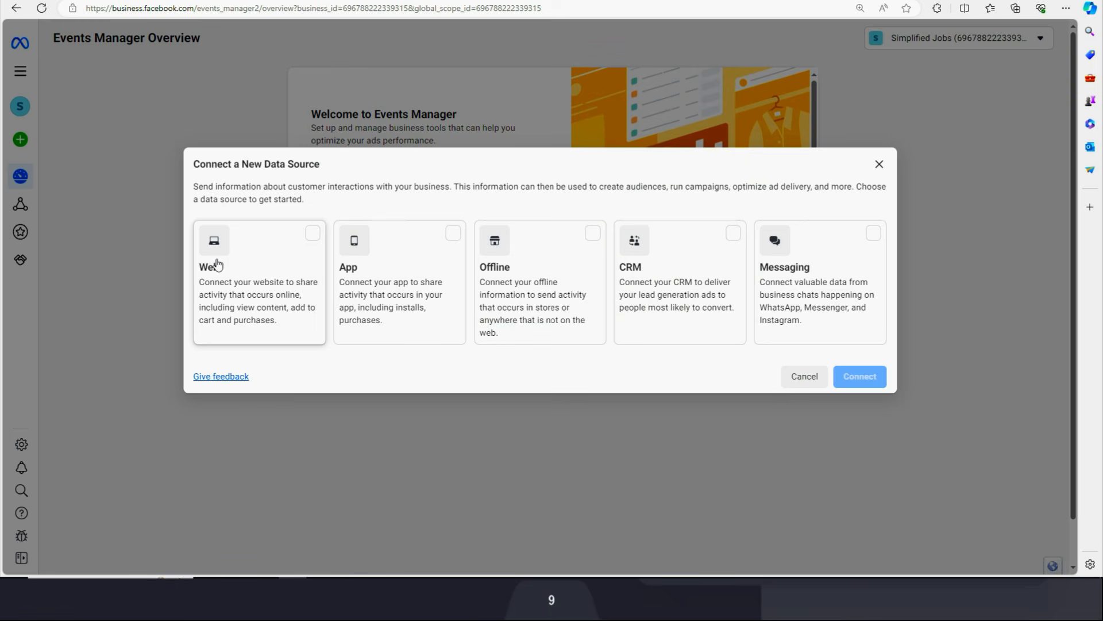
pyautogui.click(271, 262)
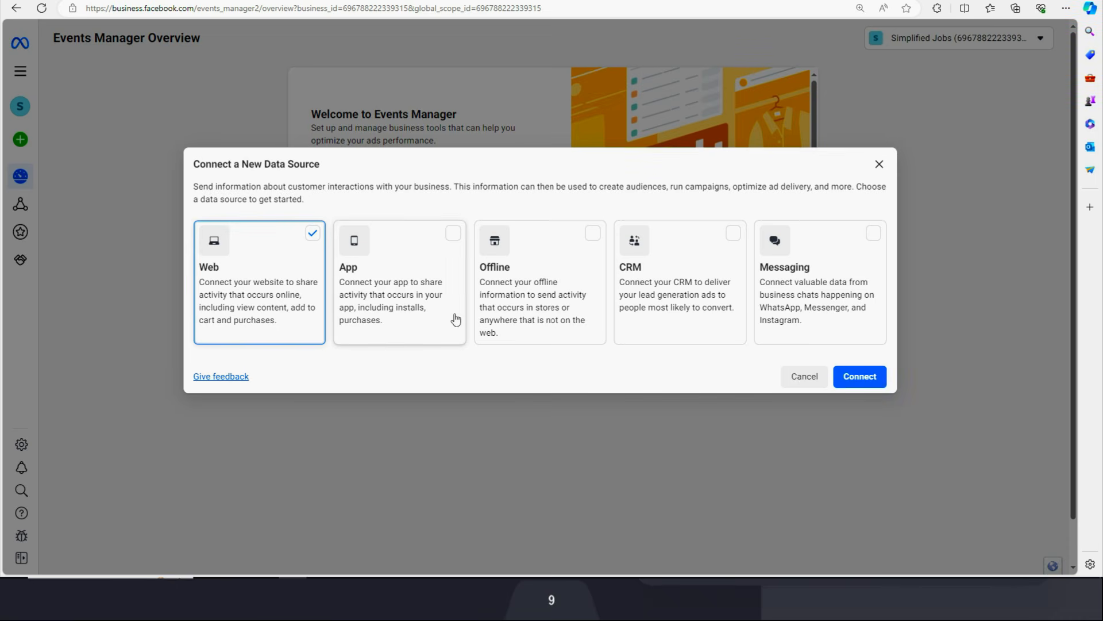
pyautogui.click(864, 377)
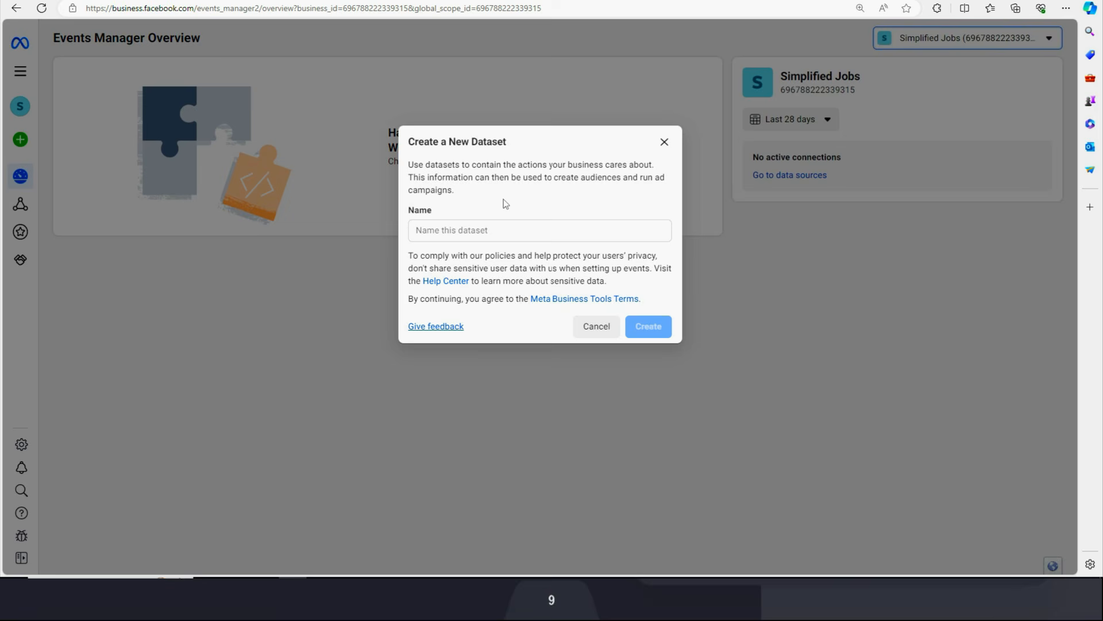
pyautogui.click(505, 228)
pyautogui.write('Simplified Jobs')
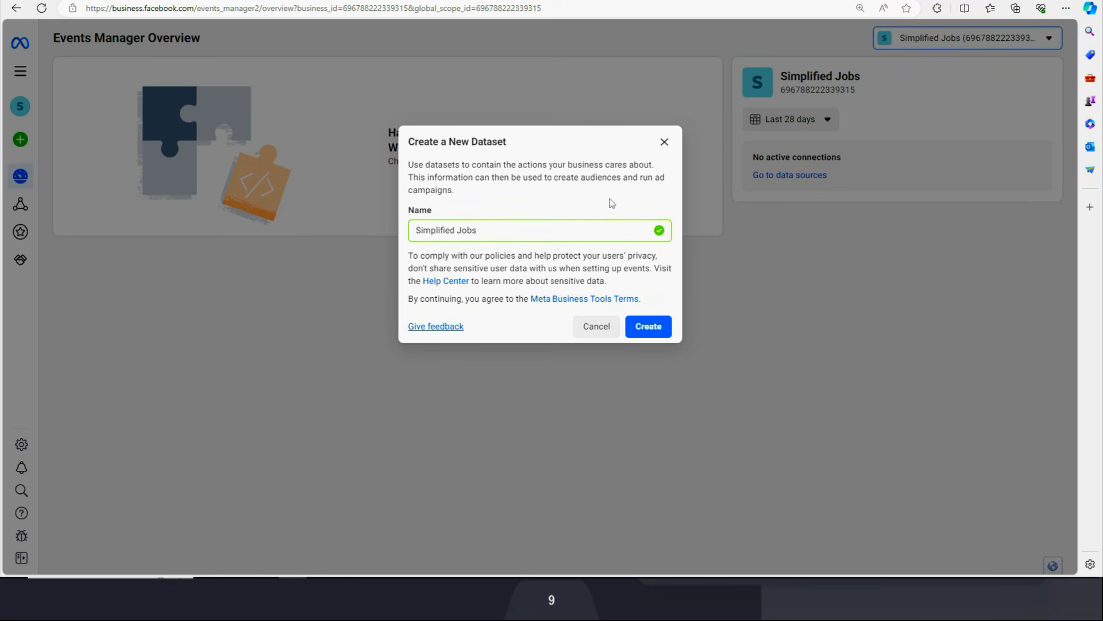
pyautogui.click(646, 333)
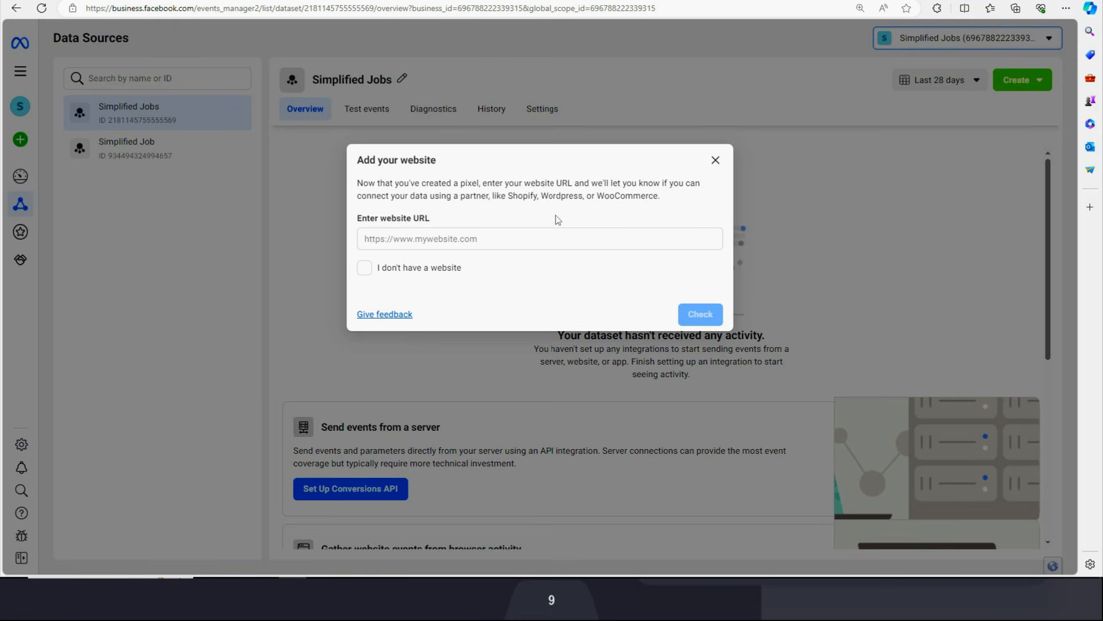
pyautogui.click(470, 238)
pyautogui.write('https://simplifiedjob.com/')
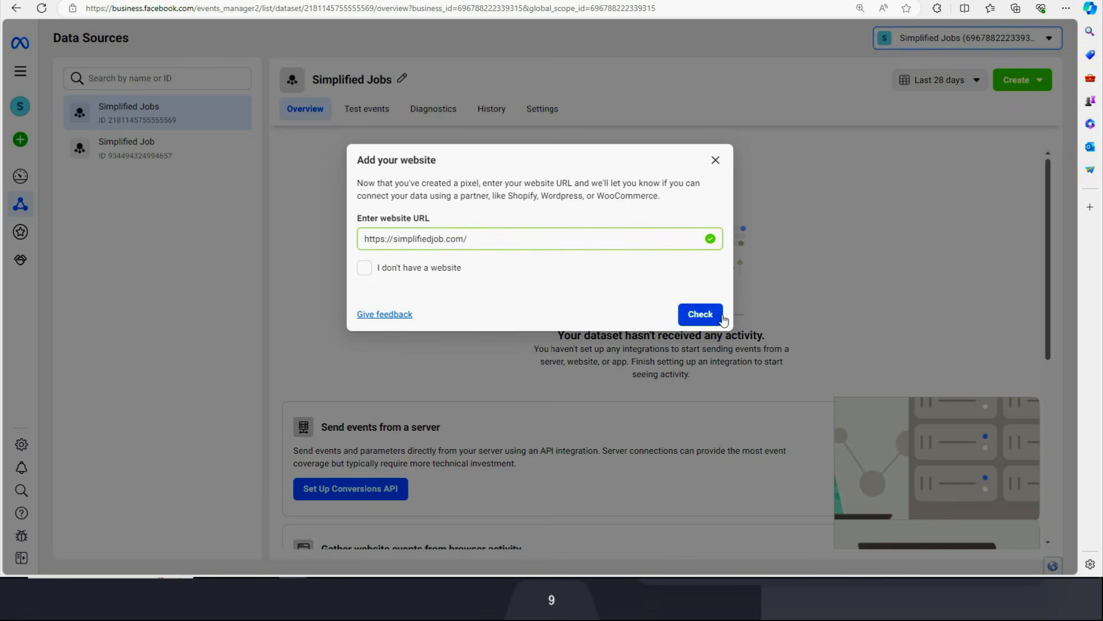
pyautogui.click(704, 319)
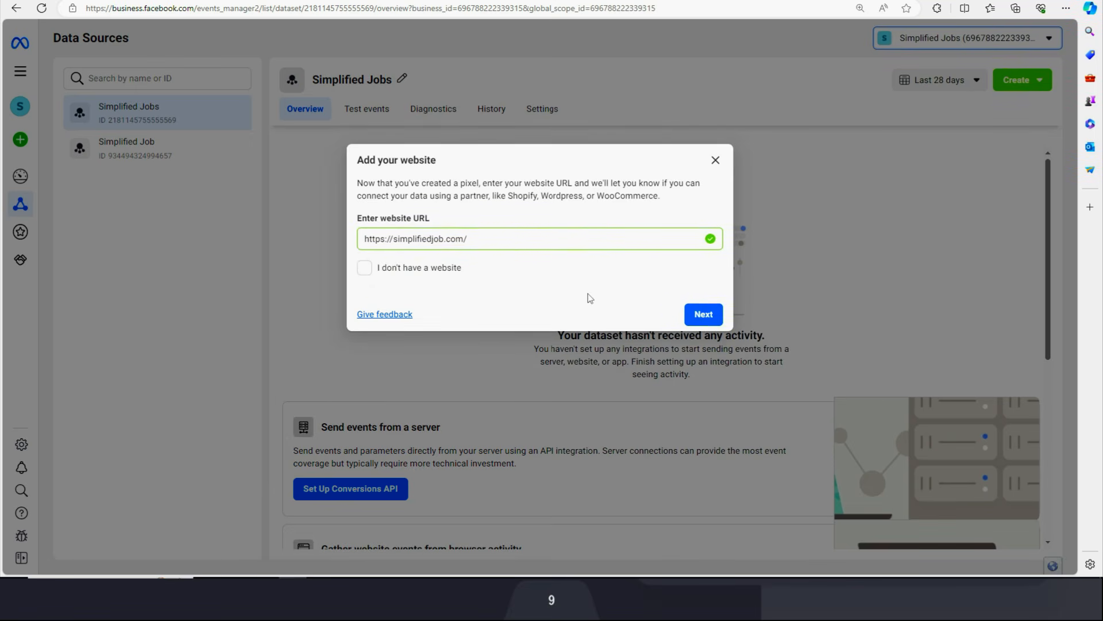
pyautogui.click(704, 315)
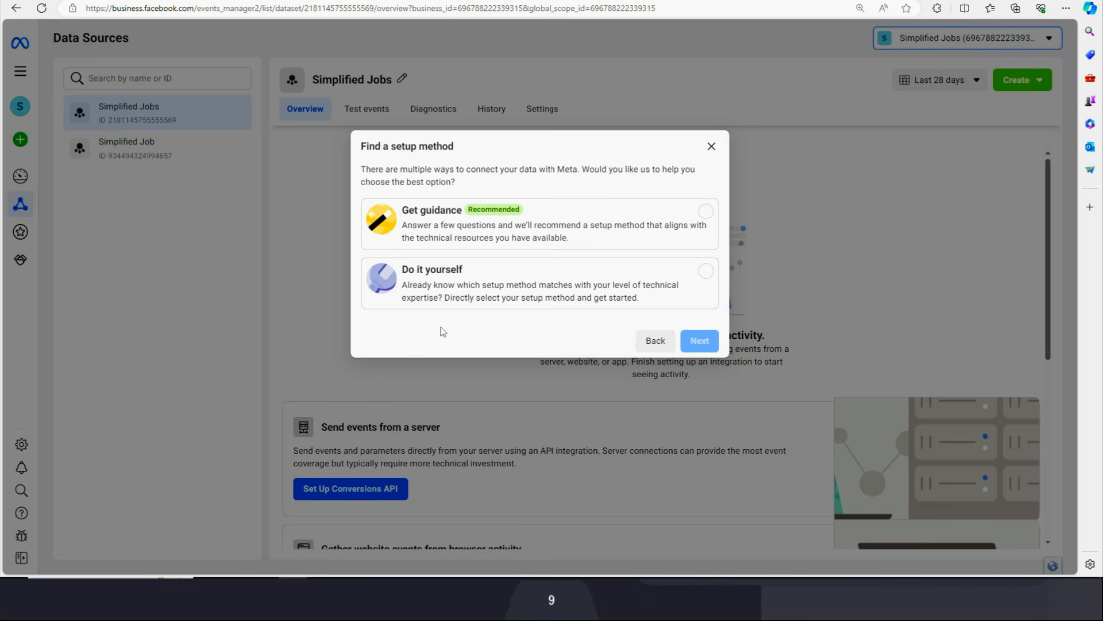
# Choose do-it-yourself setup with the Meta Pixel only connection method.
pyautogui.click(694, 275)
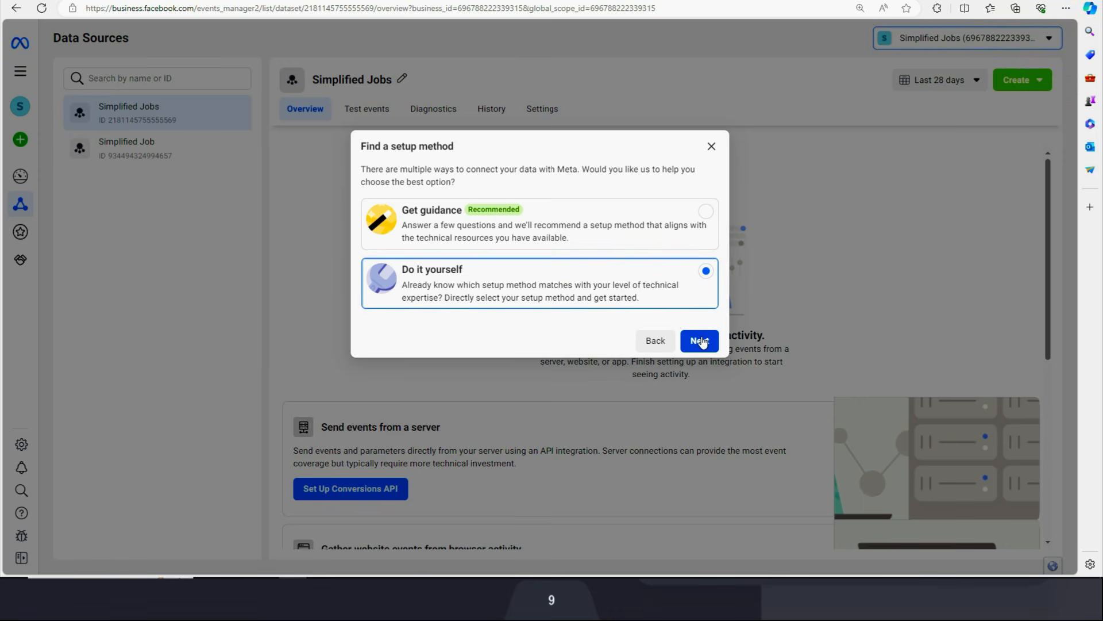
pyautogui.click(700, 342)
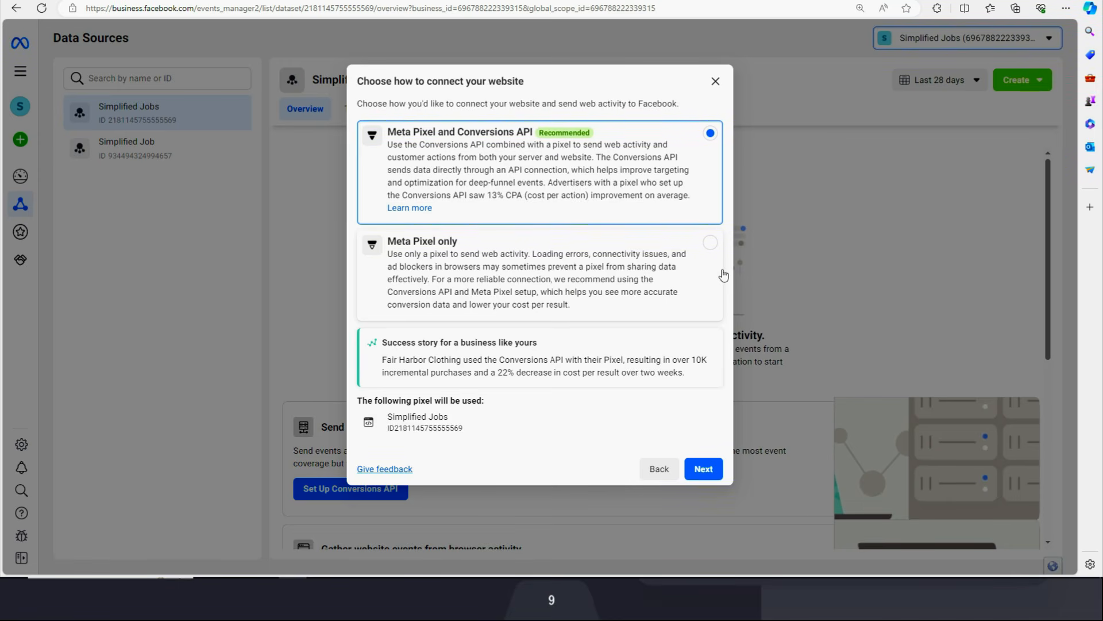
pyautogui.click(691, 276)
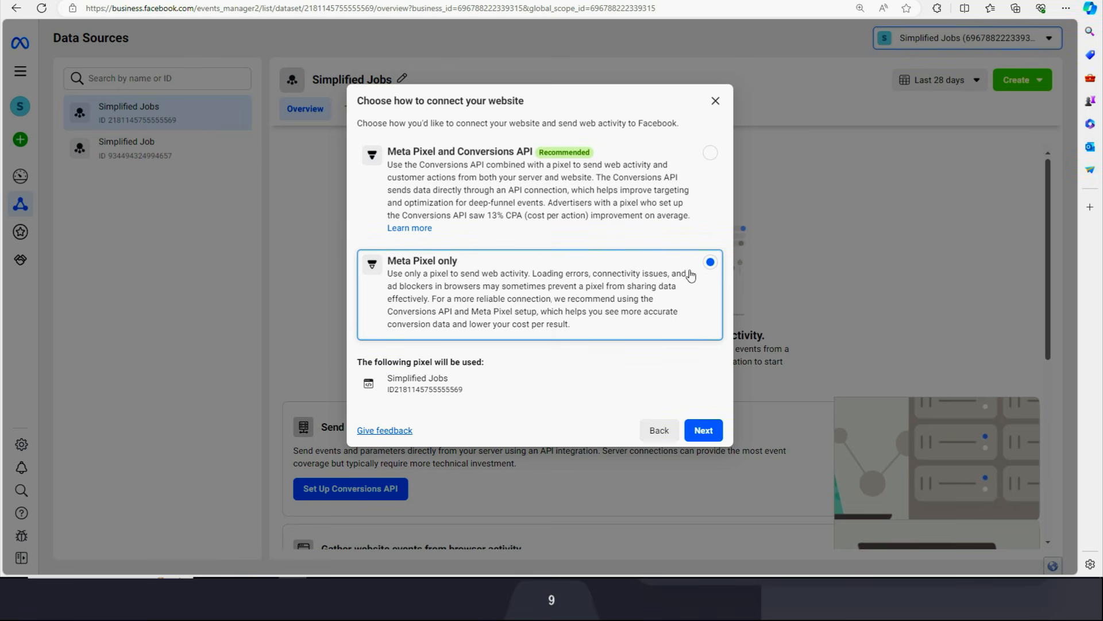
# Choose manual code installation, copy the pixel base code, and switch to result.html in VS Code.
pyautogui.click(701, 431)
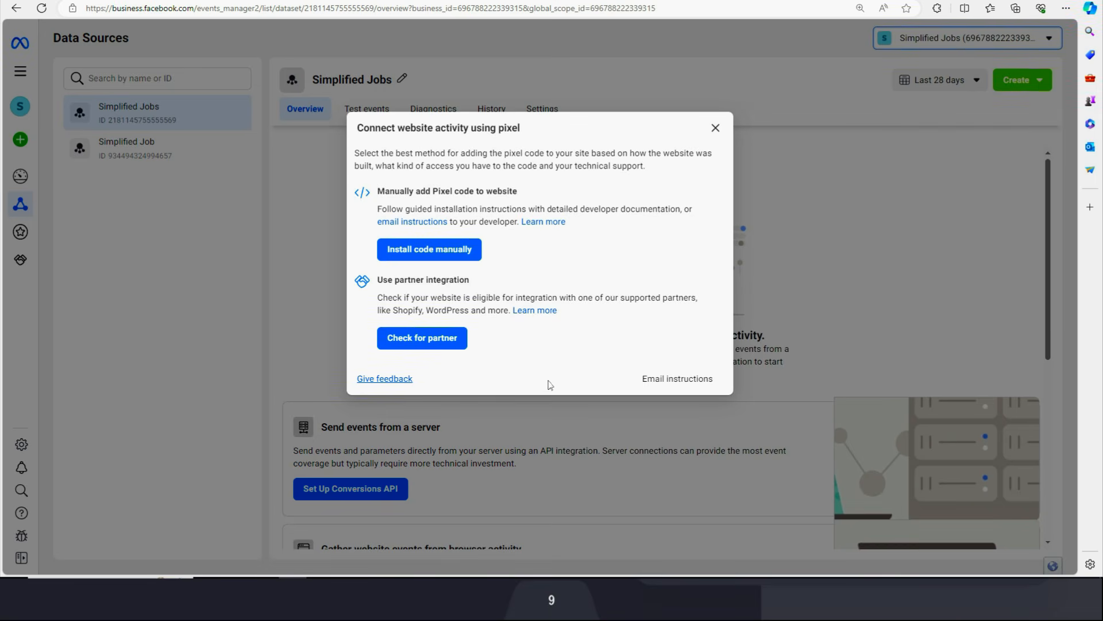
pyautogui.click(435, 255)
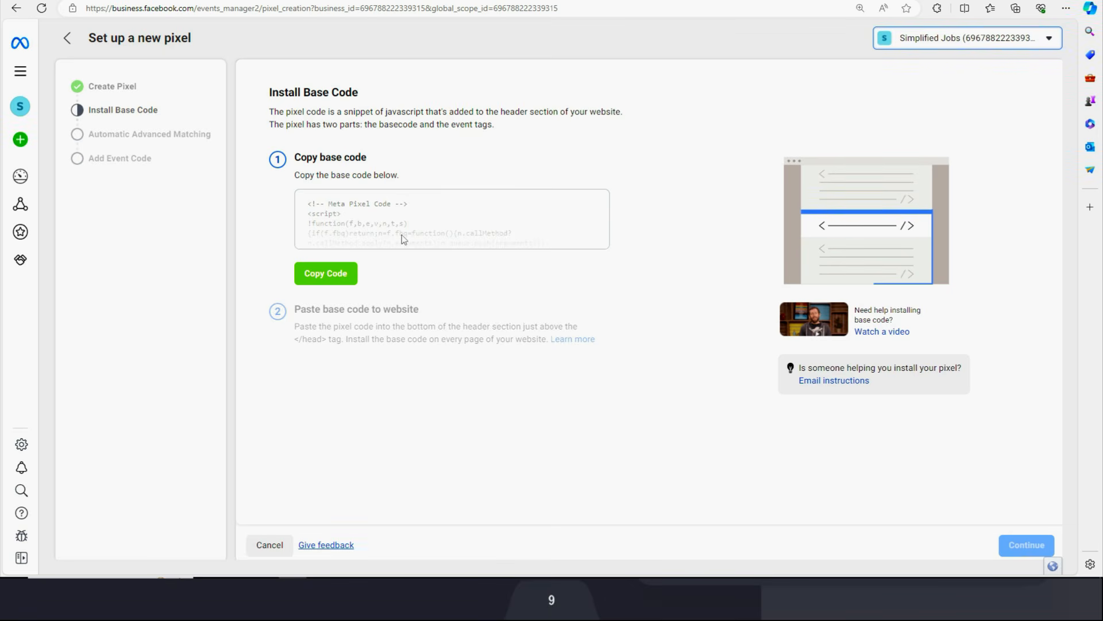
pyautogui.click(326, 276)
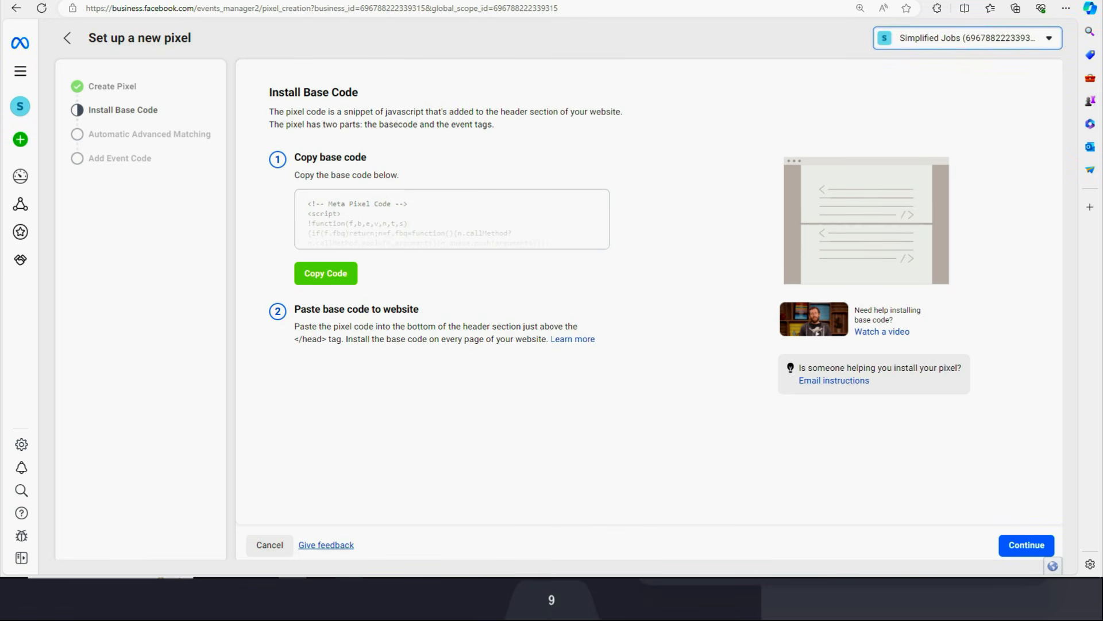
pyautogui.click(348, 589)
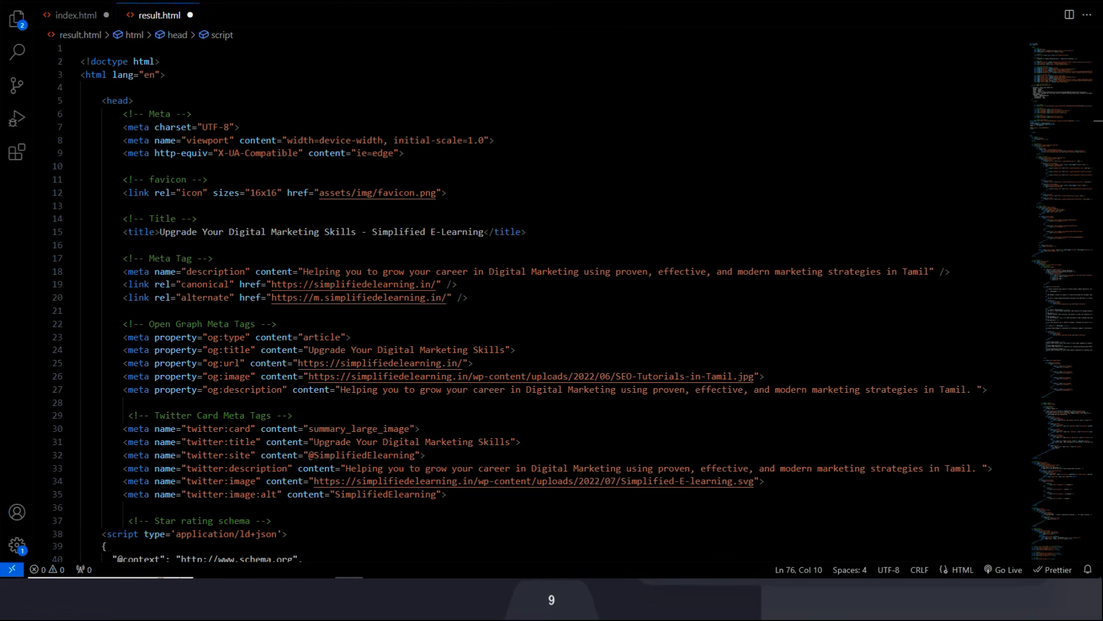
# Paste the pixel base code into result.html just before </head>, after the Google tag script.
pyautogui.click(117, 101)
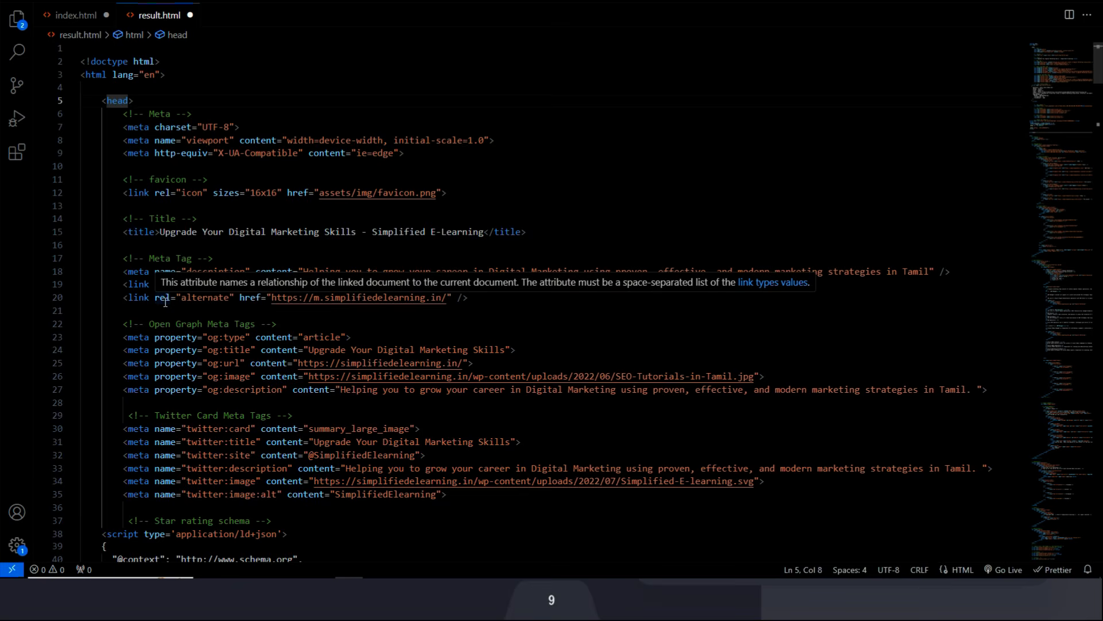
pyautogui.scroll(-10, 165, 300)
pyautogui.scroll(-4, 164, 306)
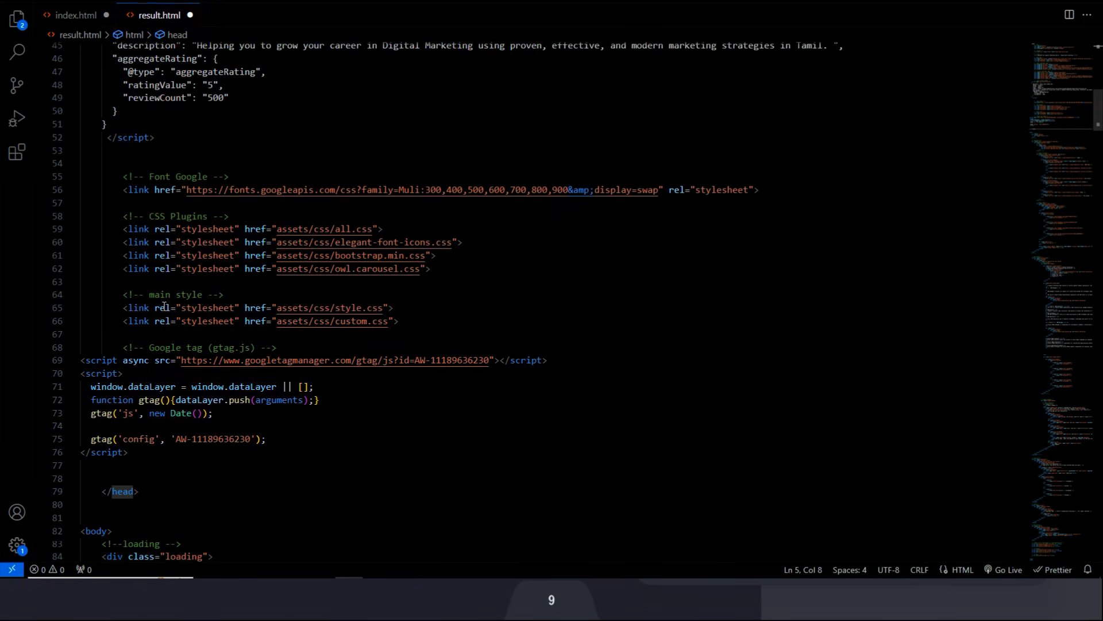
pyautogui.click(97, 468)
pyautogui.hotkey('ctrl', 'v')
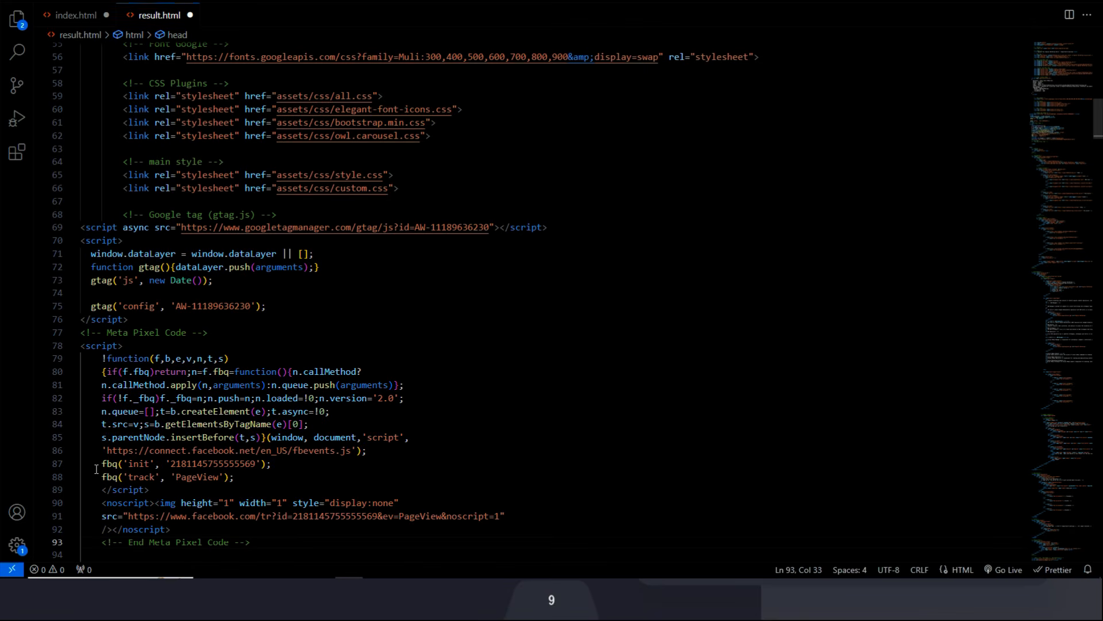
pyautogui.scroll(-2, 171, 468)
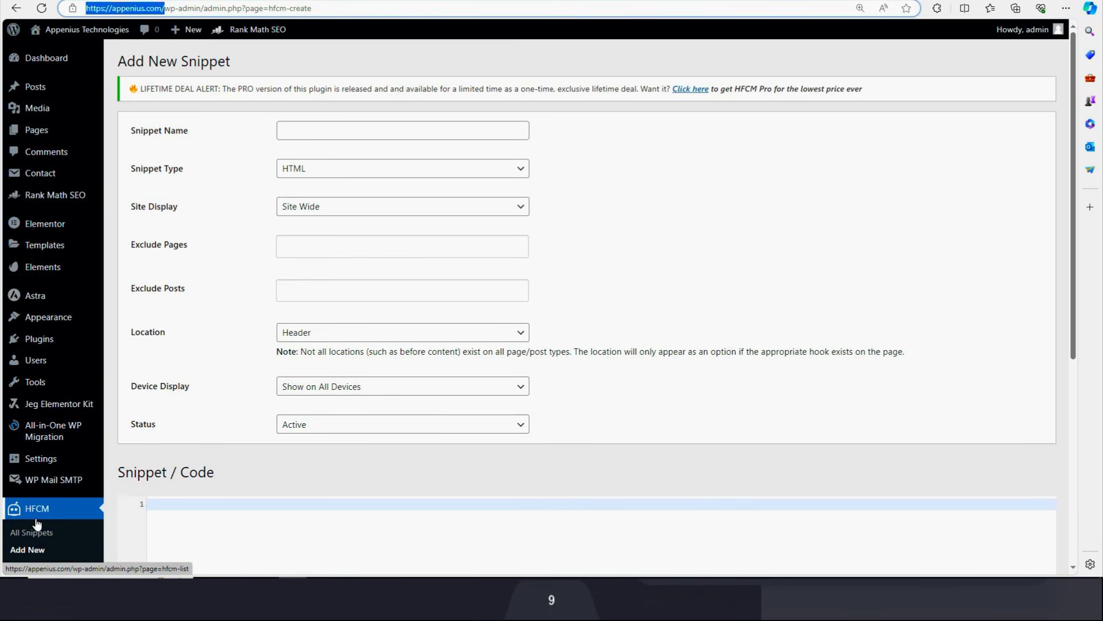
# Name the new HFCM snippet 'Meta pxel' and set its site-wide display and header location.
pyautogui.scroll(-1, 37, 524)
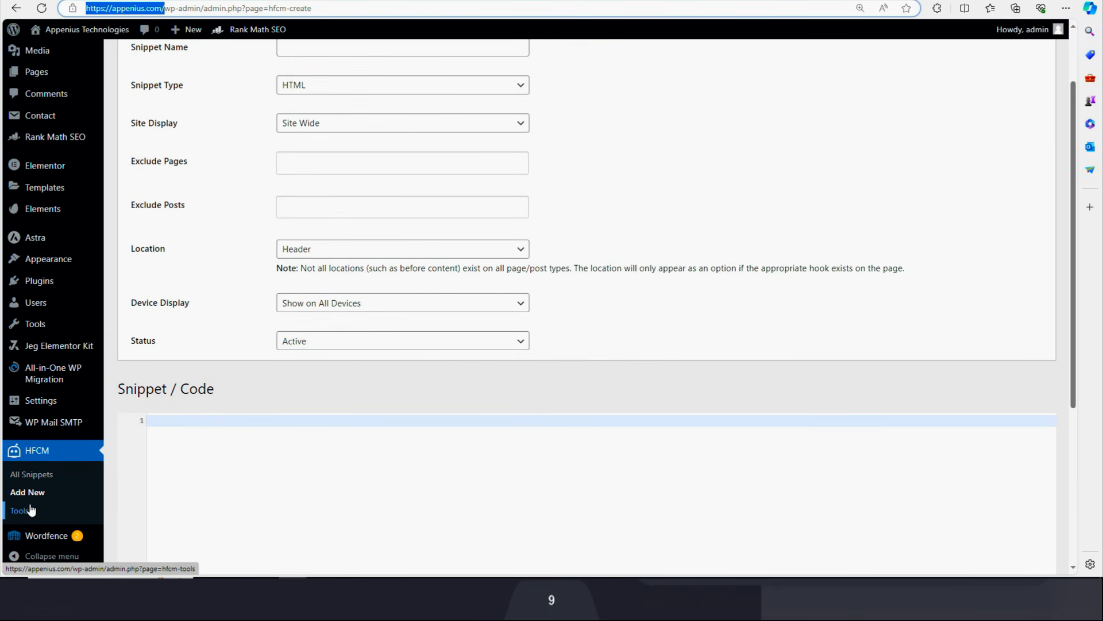
pyautogui.scroll(1, 357, 388)
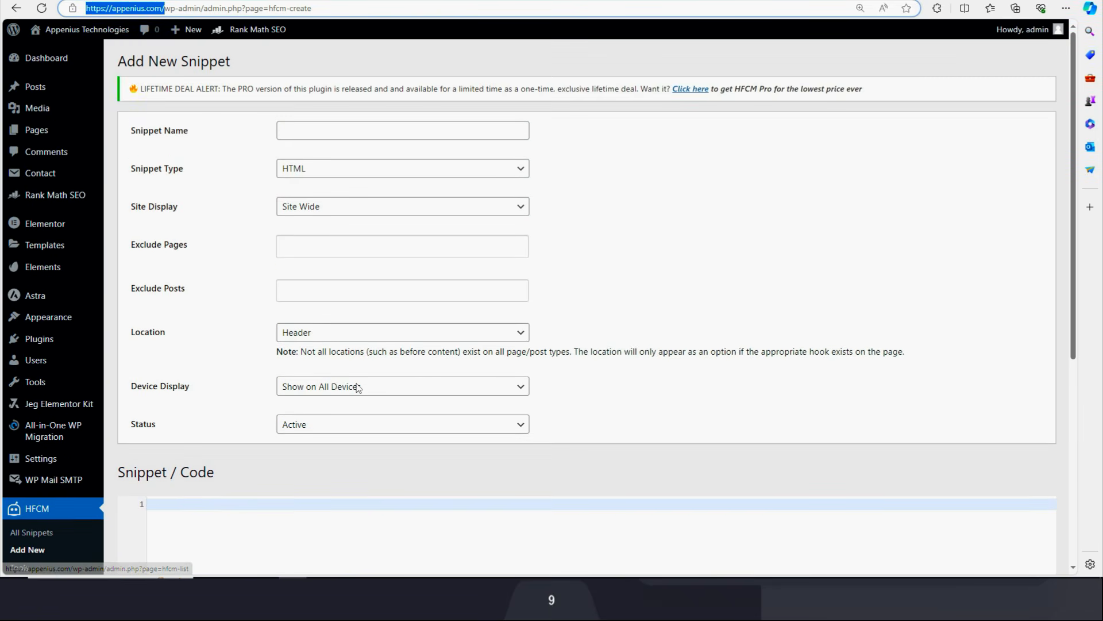
pyautogui.click(289, 131)
pyautogui.write('Meta ')
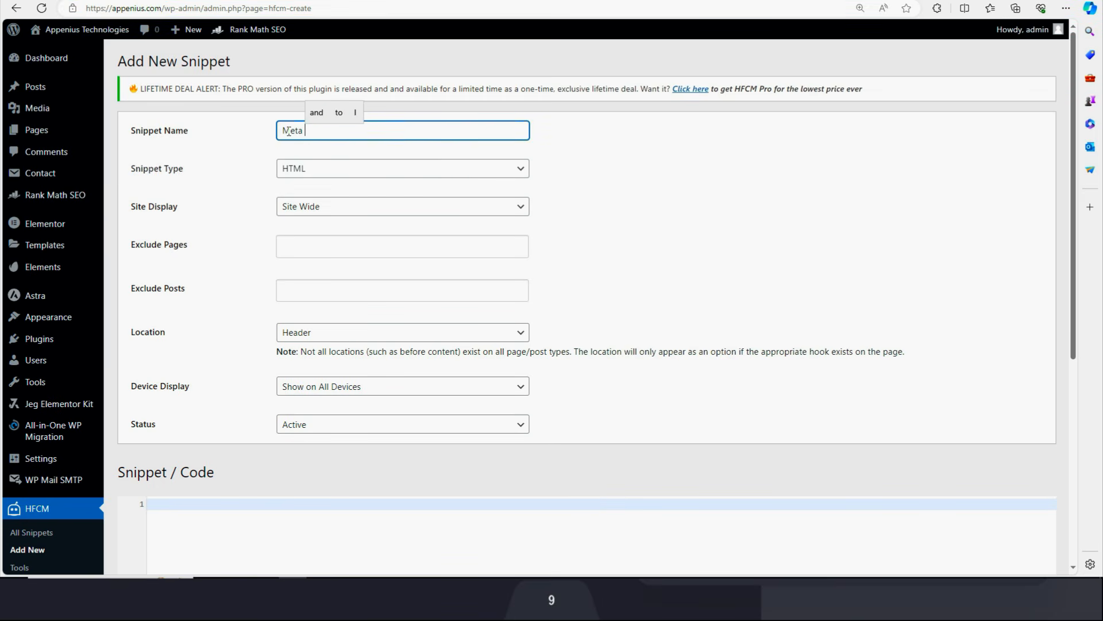
pyautogui.write('pxel')
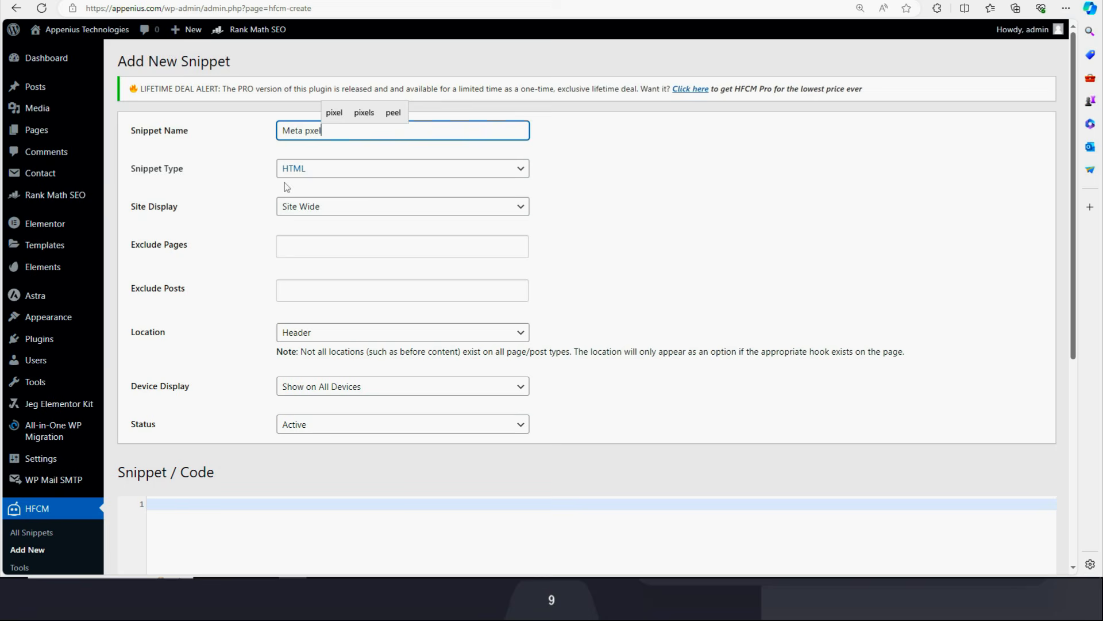
pyautogui.click(236, 256)
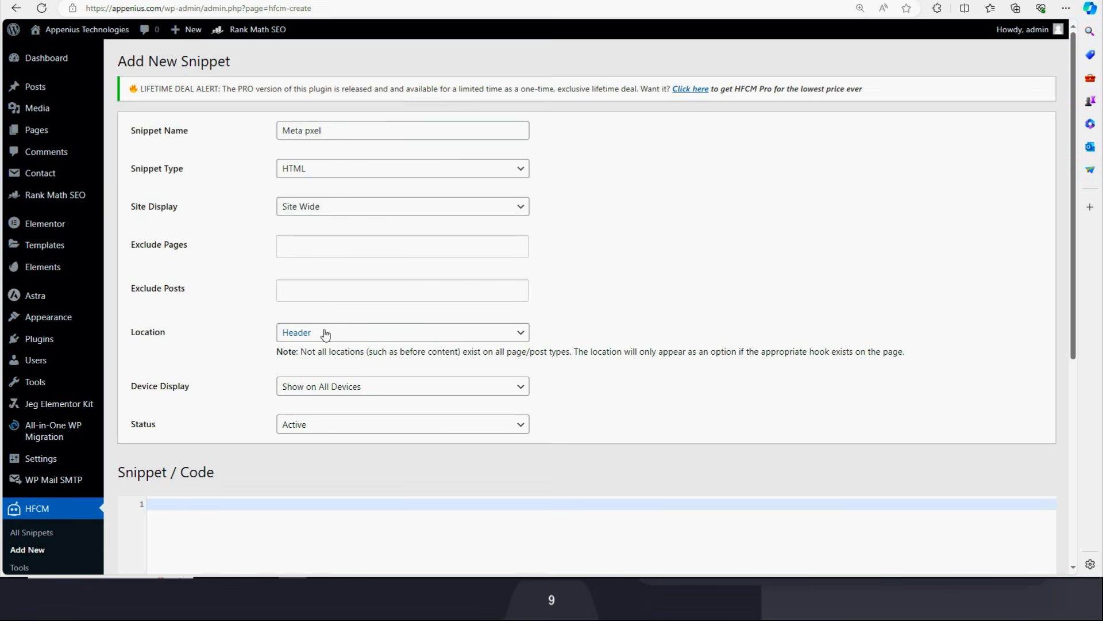
pyautogui.click(347, 212)
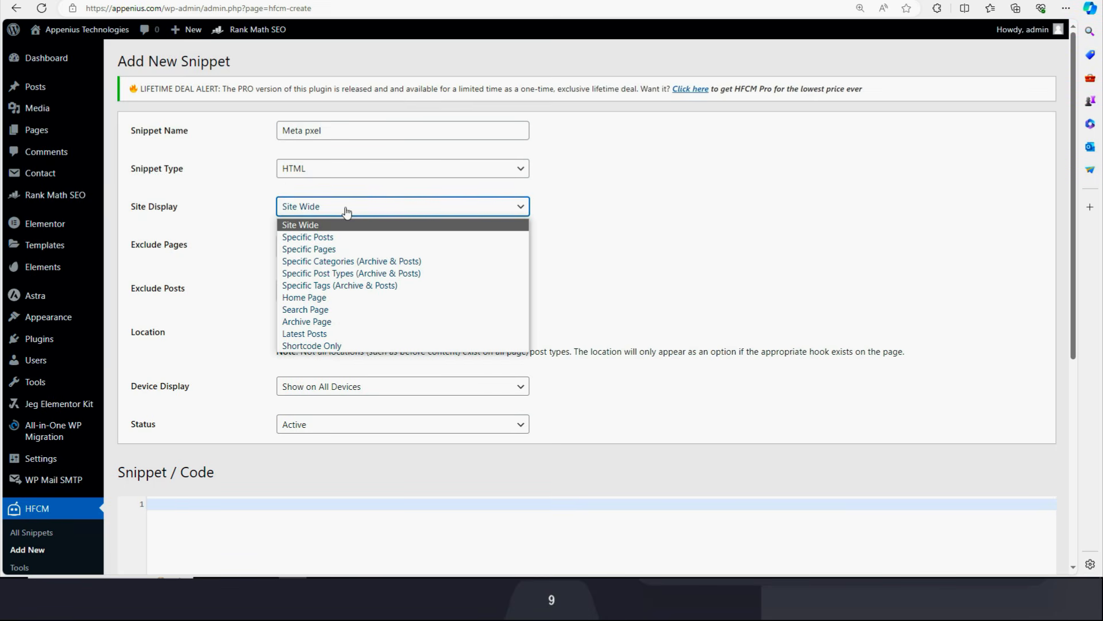
# Paste the Meta Pixel code into Snippet / Code and save the snippet.
pyautogui.scroll(-5, 611, 201)
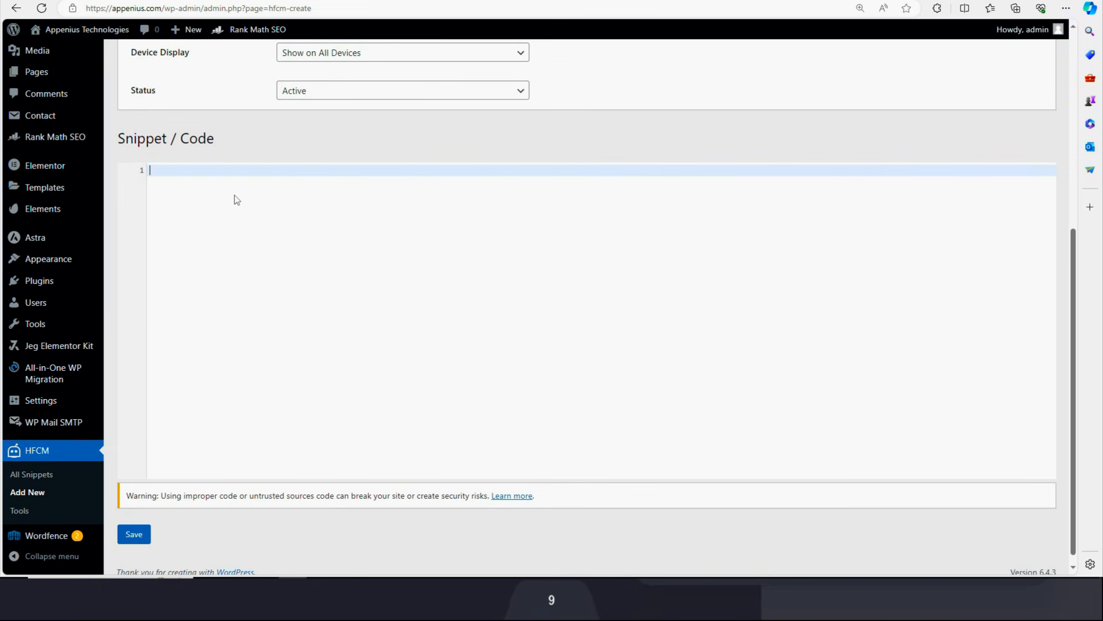
pyautogui.hotkey('ctrl', 'v')
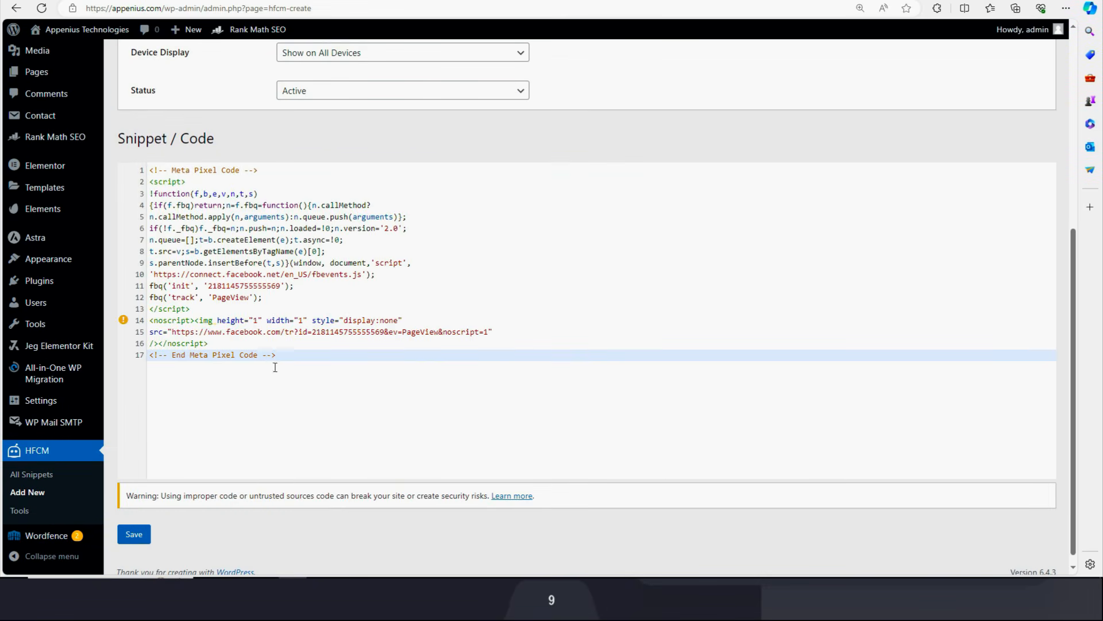
pyautogui.click(139, 540)
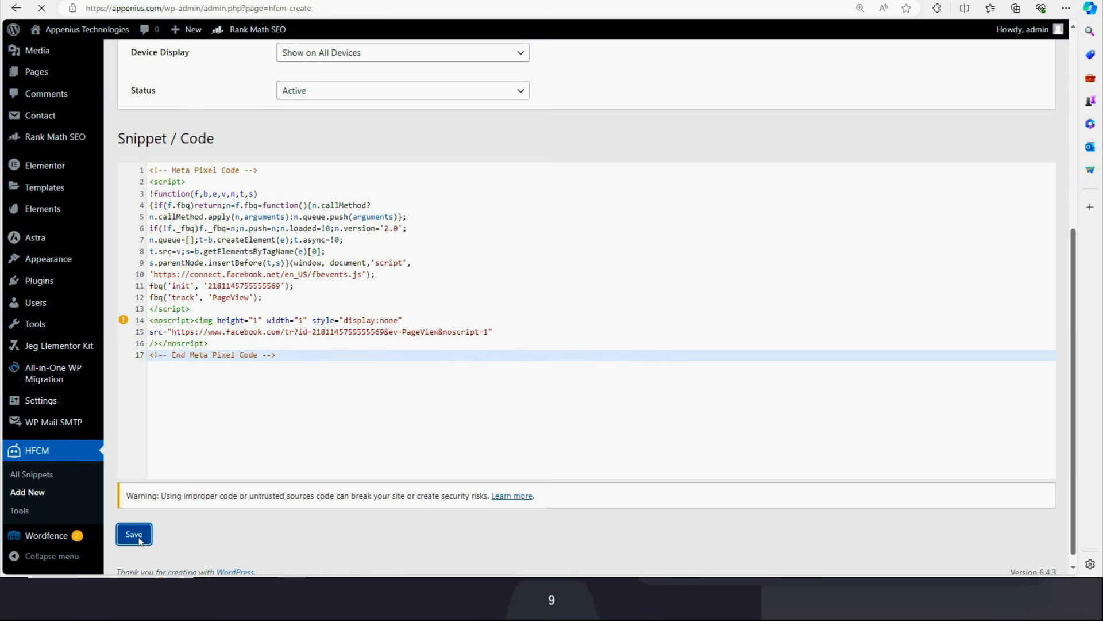
pyautogui.scroll(-5, 546, 373)
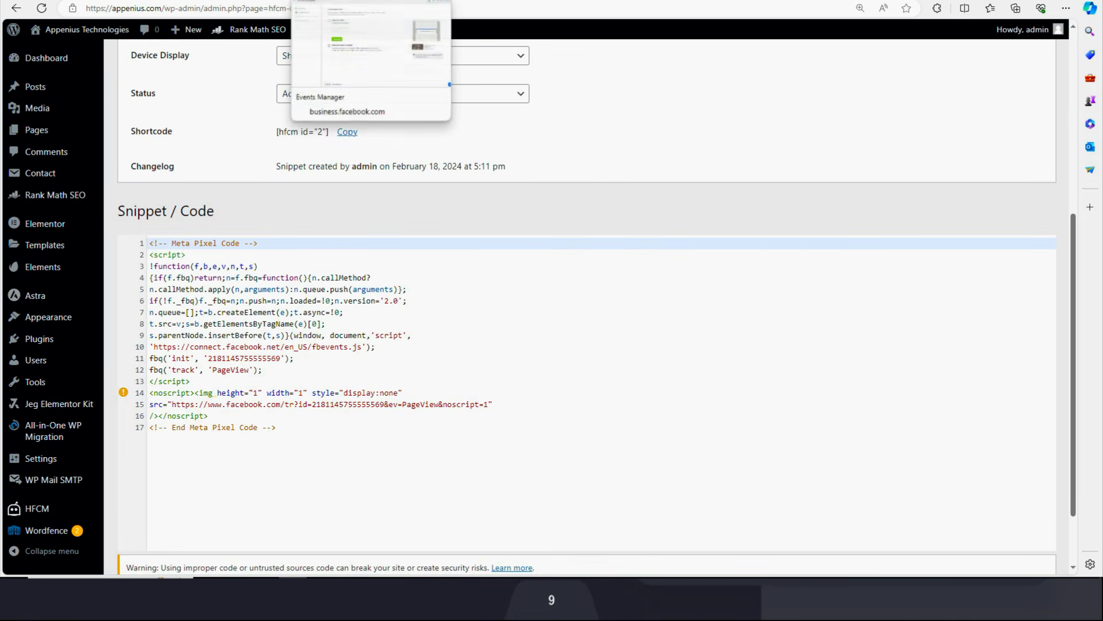
# Back in Events Manager, continue past advanced matching and event setup to the pixel overview.
pyautogui.click(345, 1)
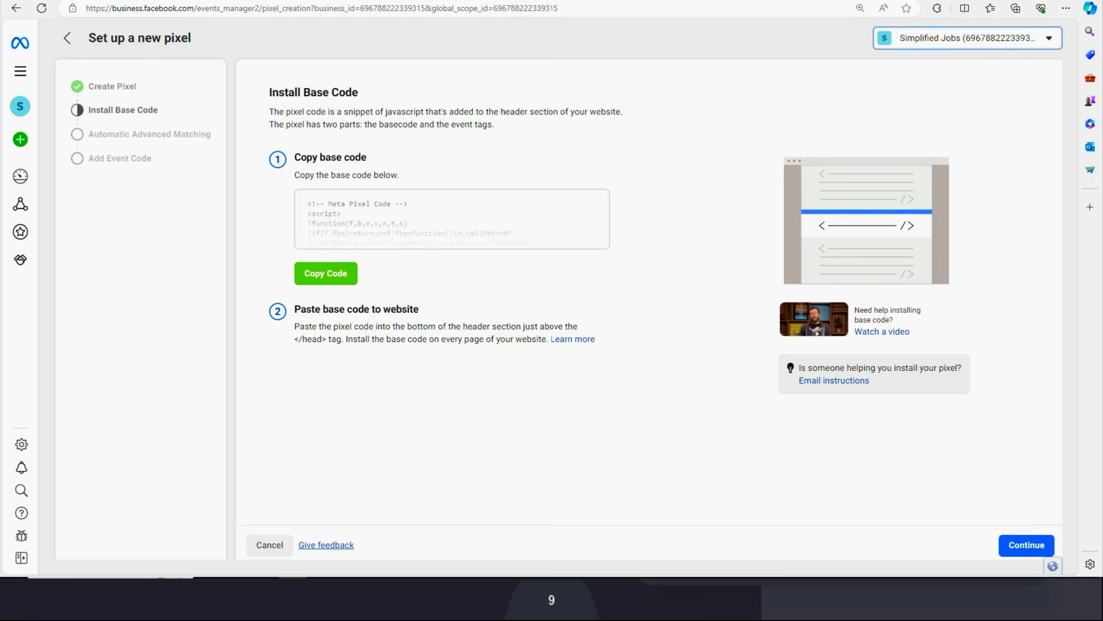
pyautogui.click(1025, 545)
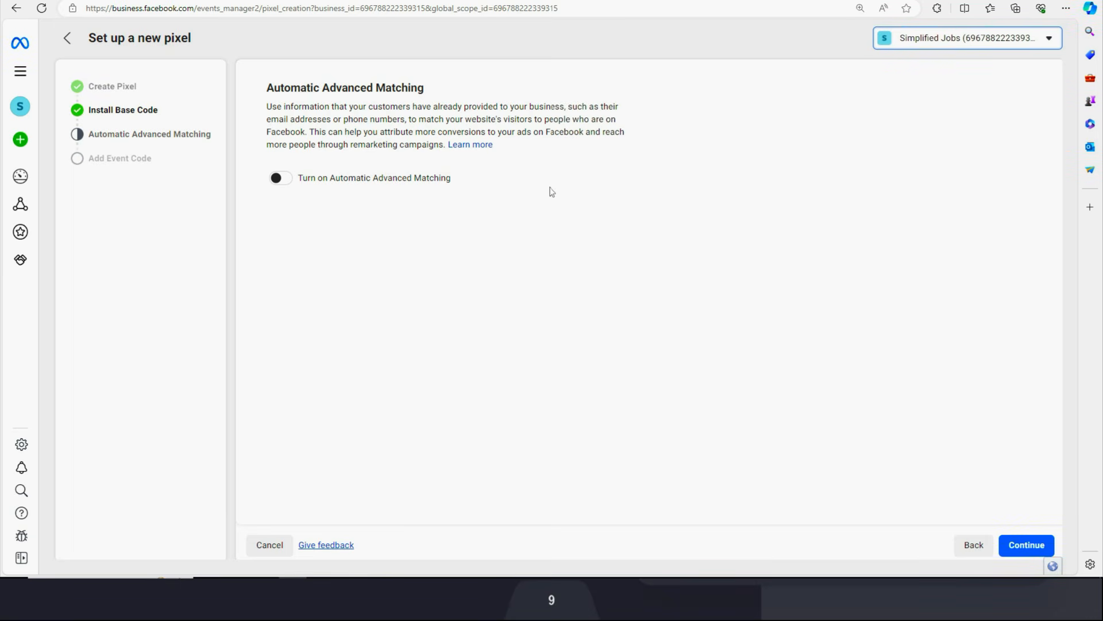
pyautogui.click(1028, 550)
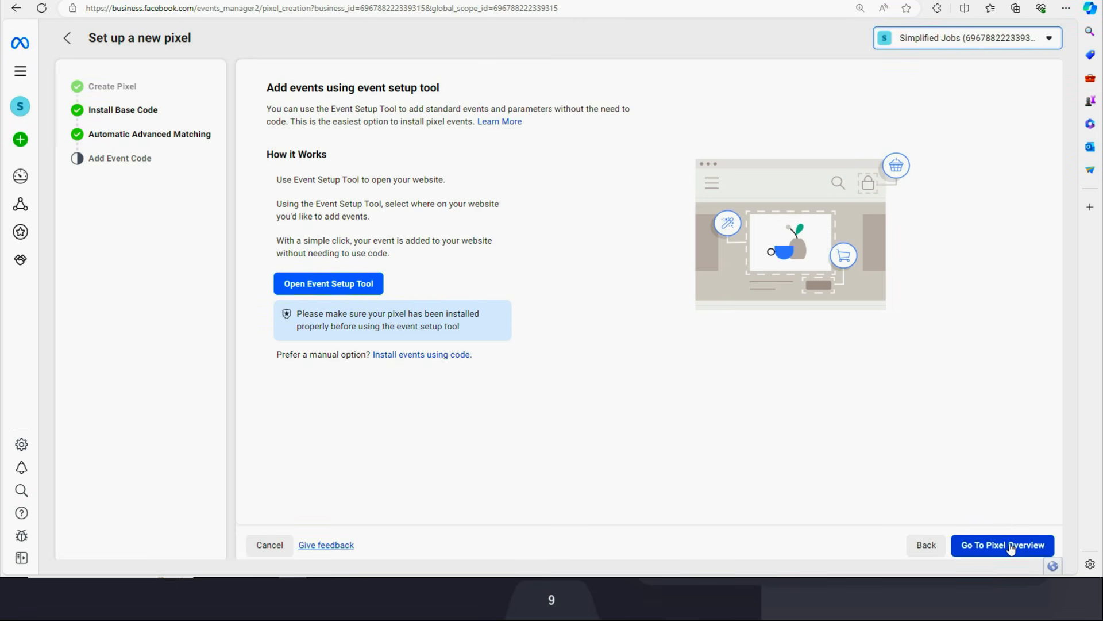
pyautogui.click(1011, 549)
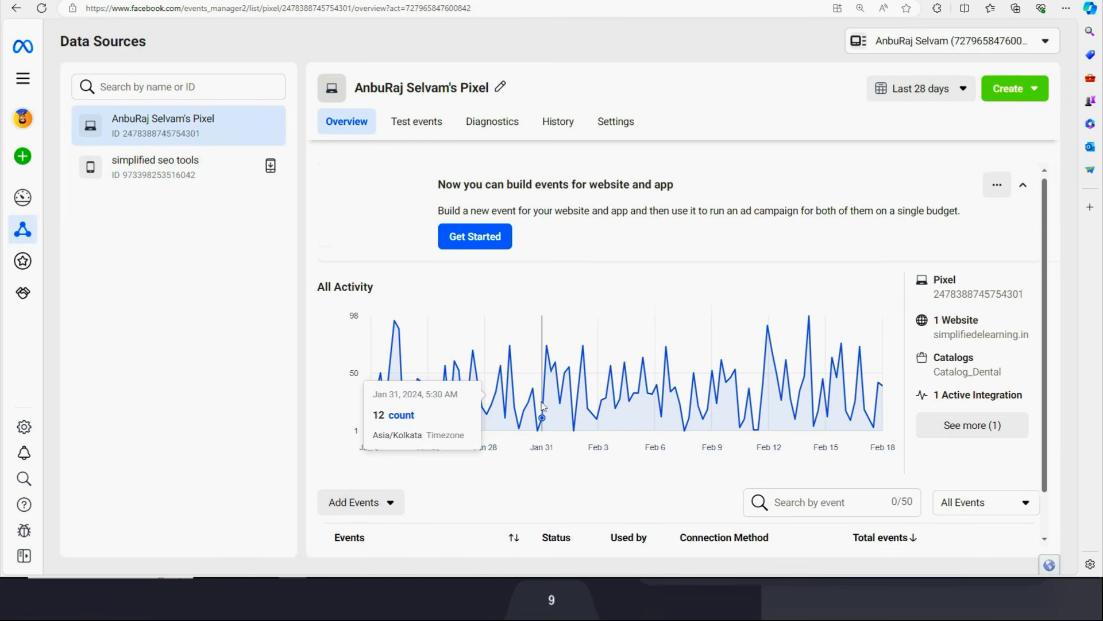
pyautogui.scroll(-1, 542, 406)
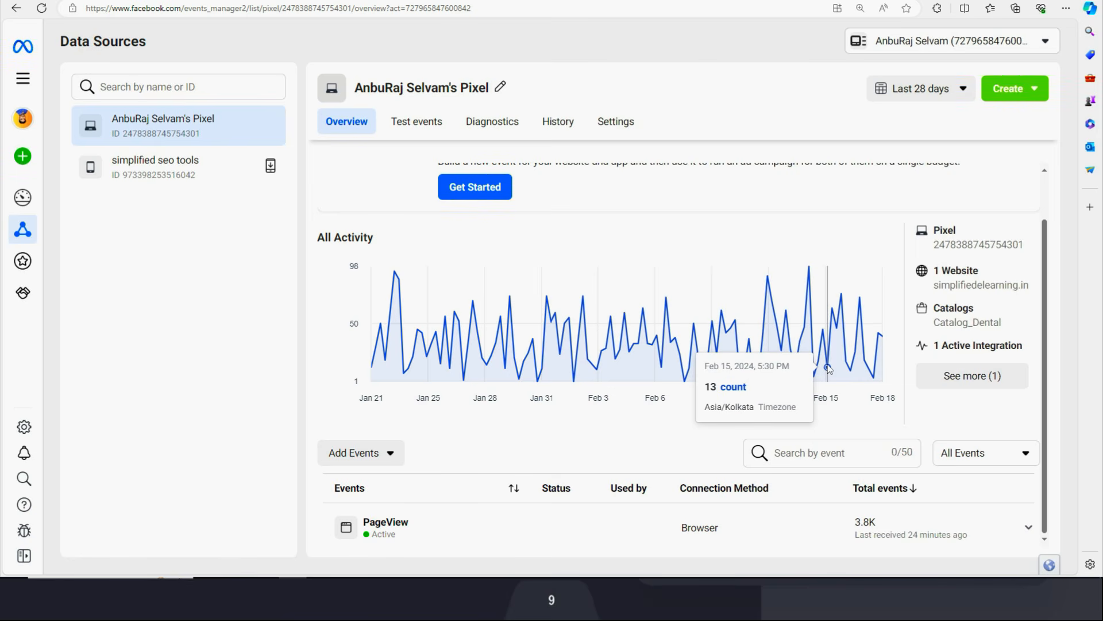